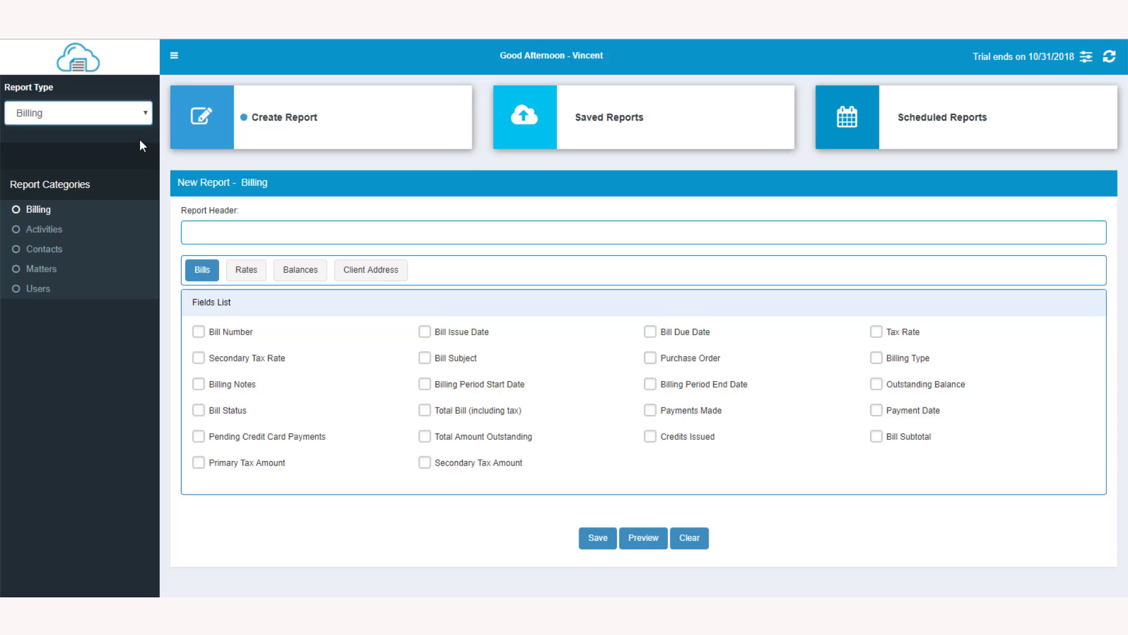
- Add the Bill Number and Bill Status fields from the Billing category to the report
left_click(200, 333)
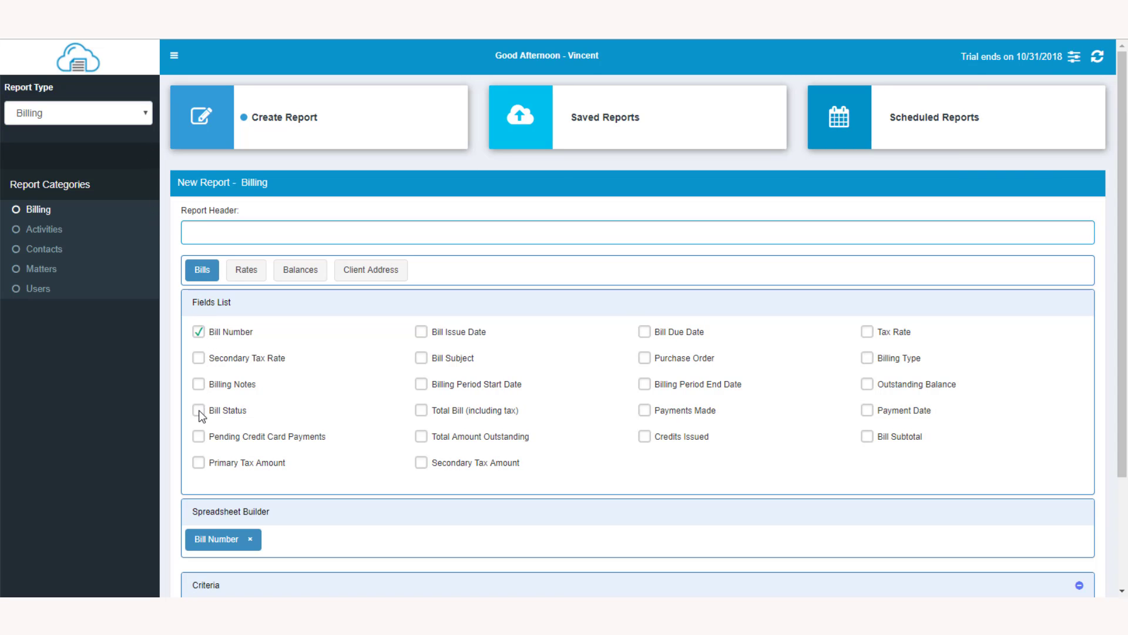
left_click(199, 411)
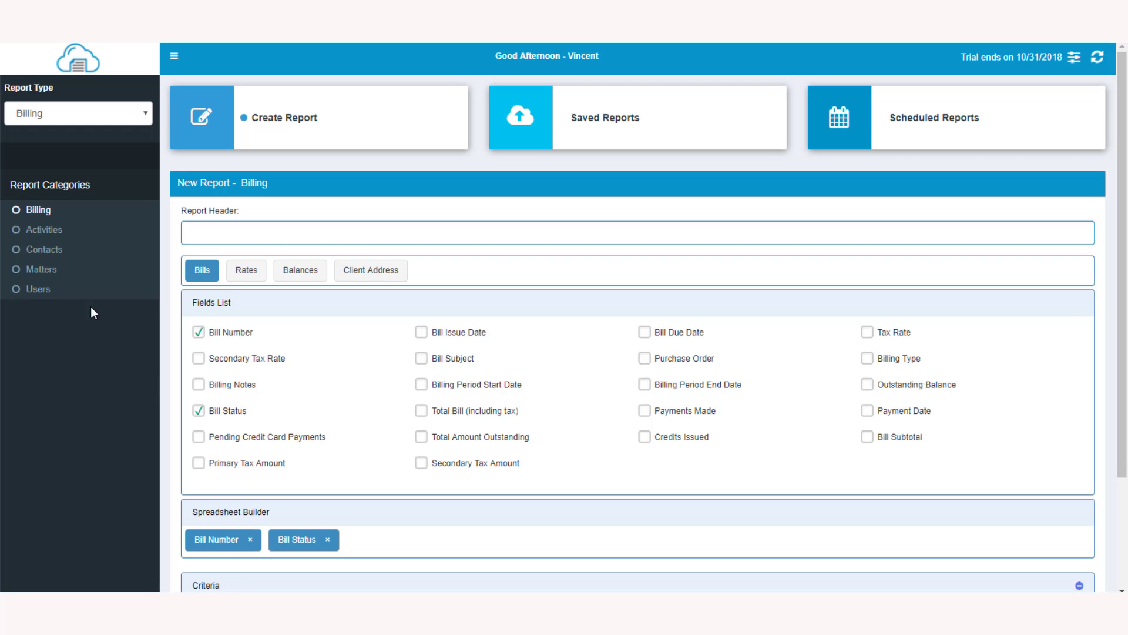
- Add Activity Type, Time/Expense Description, Activity Date, Activity Hours, Activity Rate and Activities Name fields from the Activities category
left_click(43, 232)
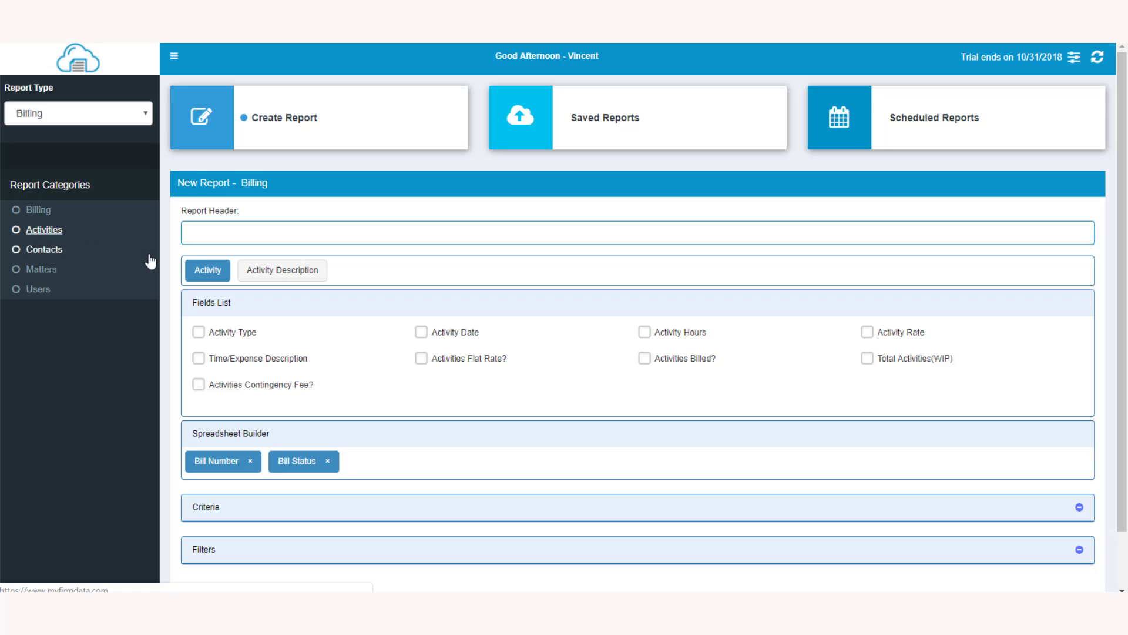
left_click(199, 332)
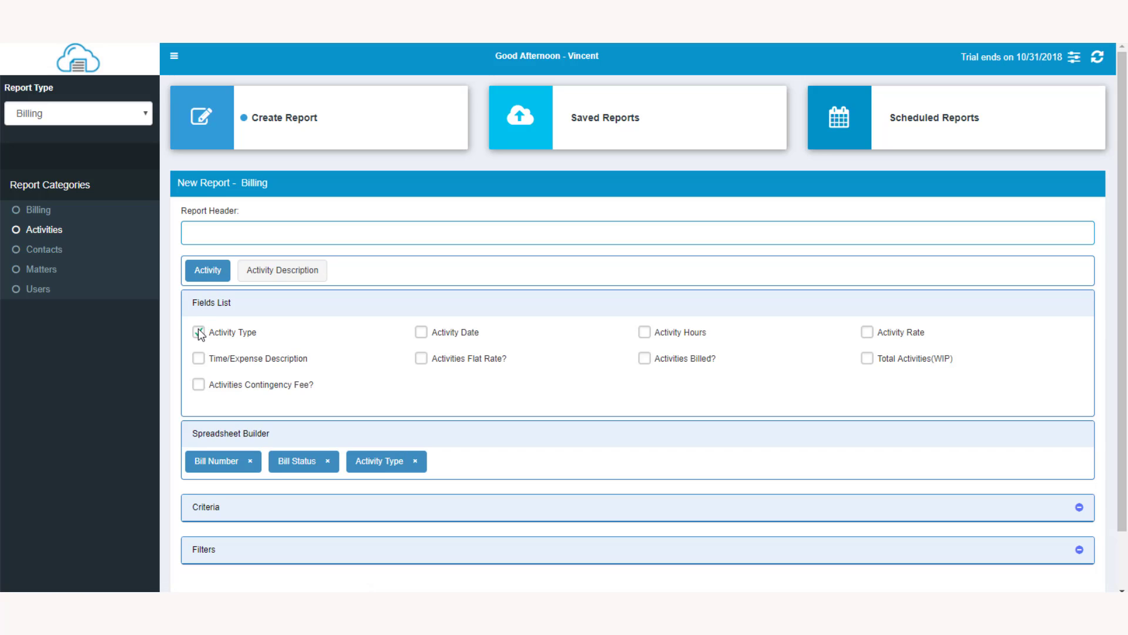
left_click(201, 360)
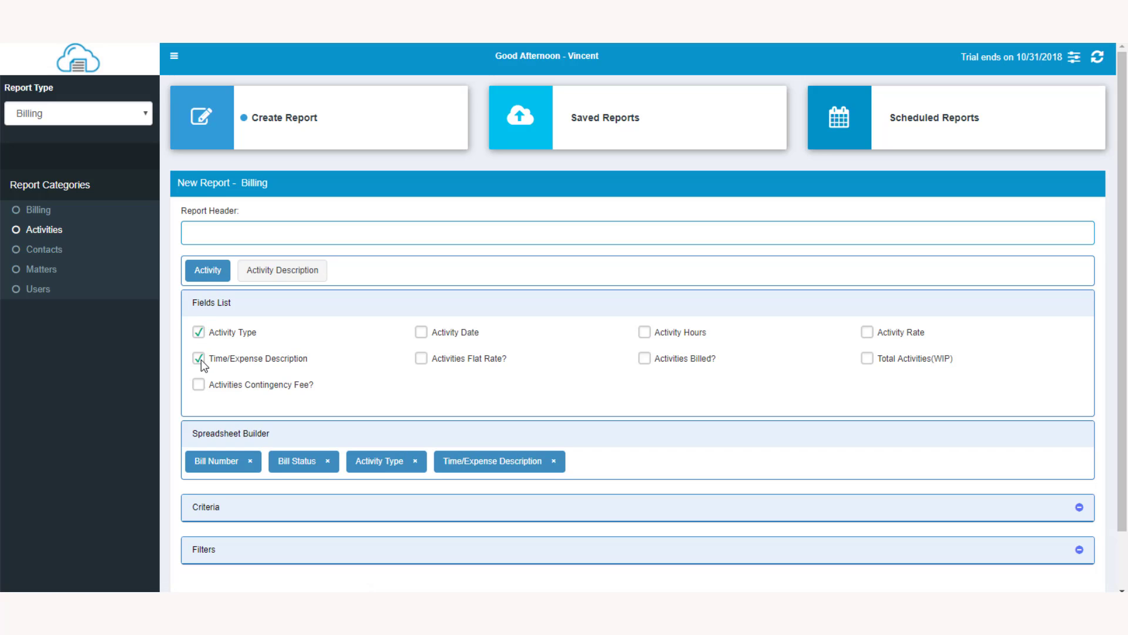
left_click(423, 333)
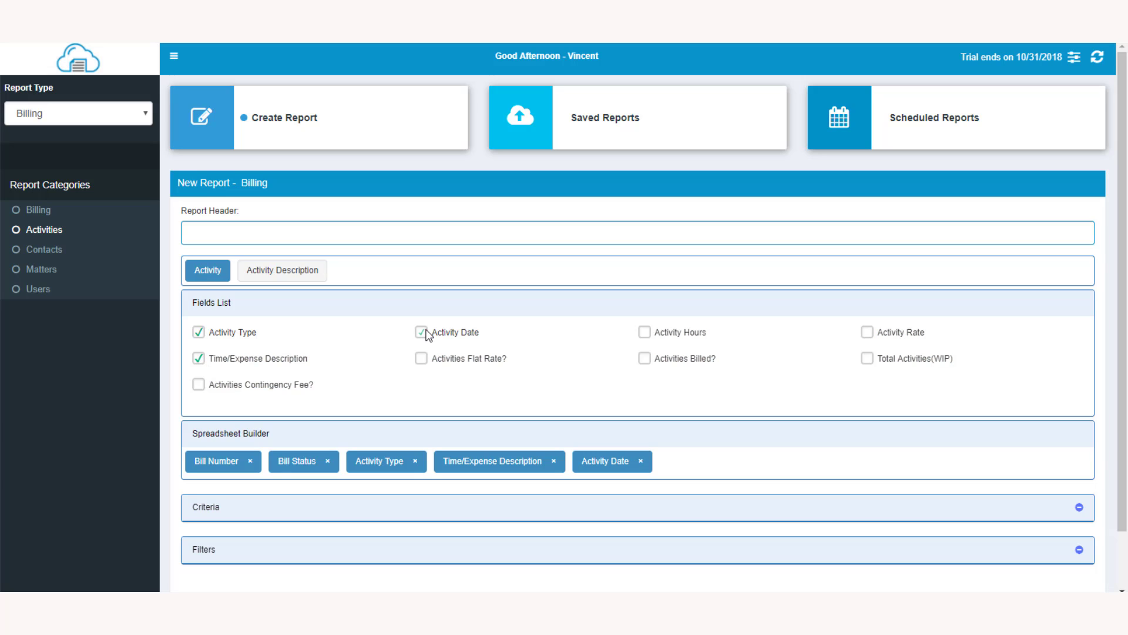
left_click(645, 333)
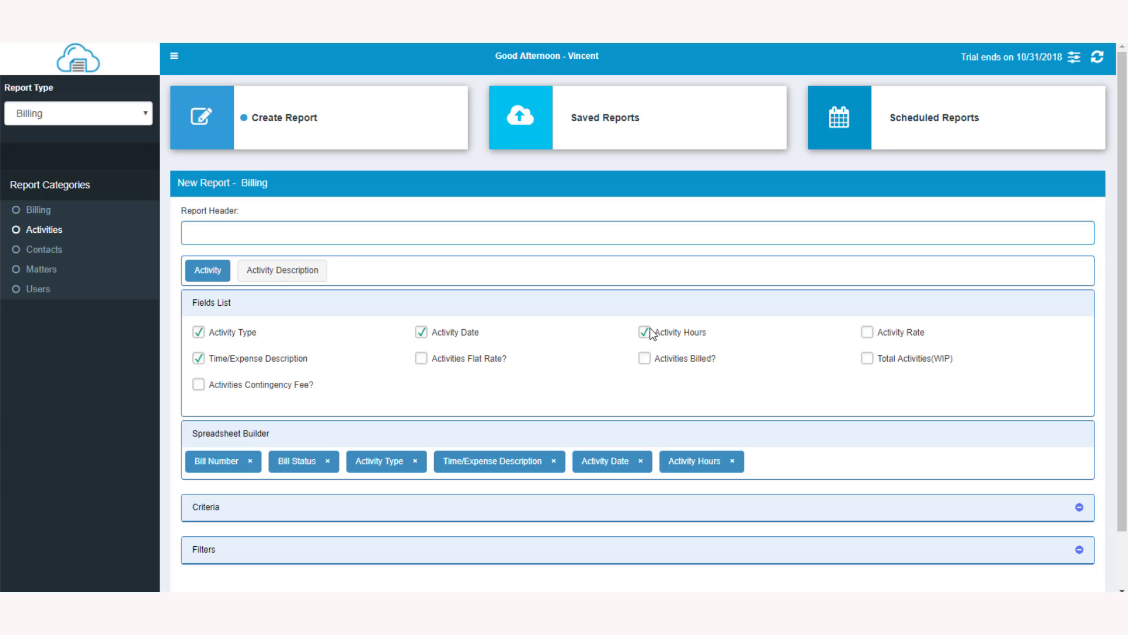
left_click(868, 333)
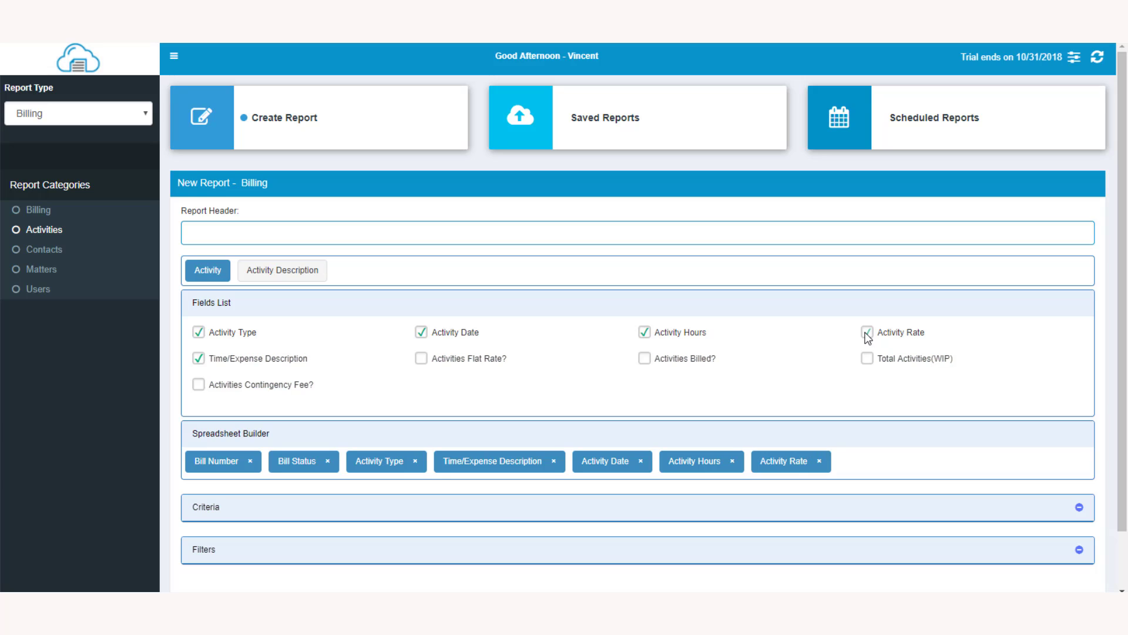
left_click(291, 275)
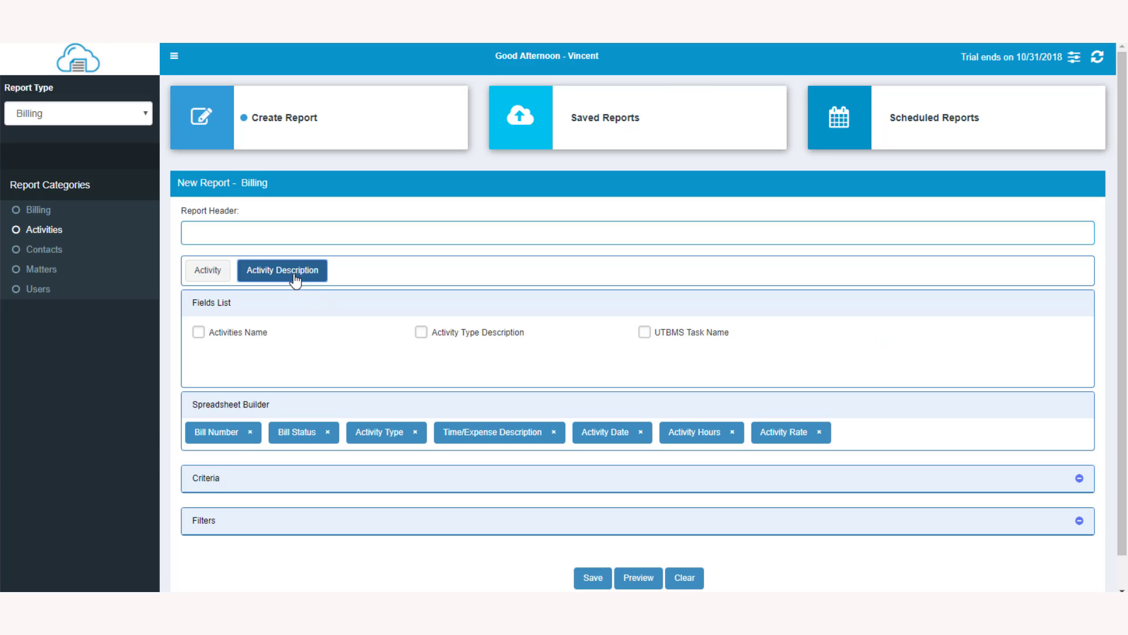
left_click(198, 333)
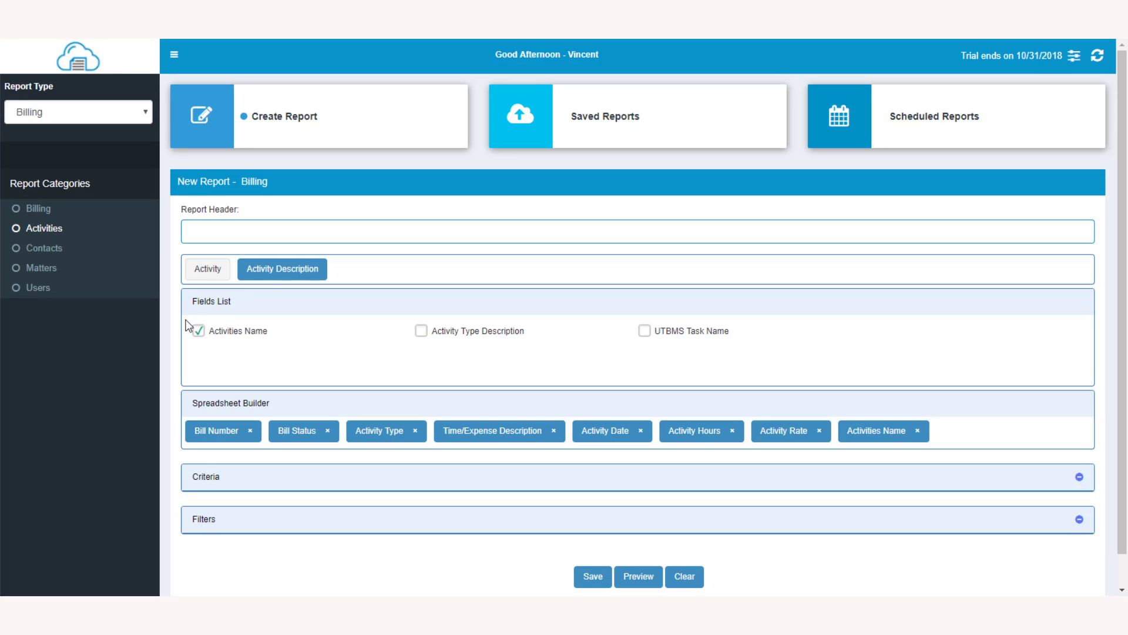
- Add the Contact Full Name field from Contacts and the Matter Number field from Matters
left_click(36, 251)
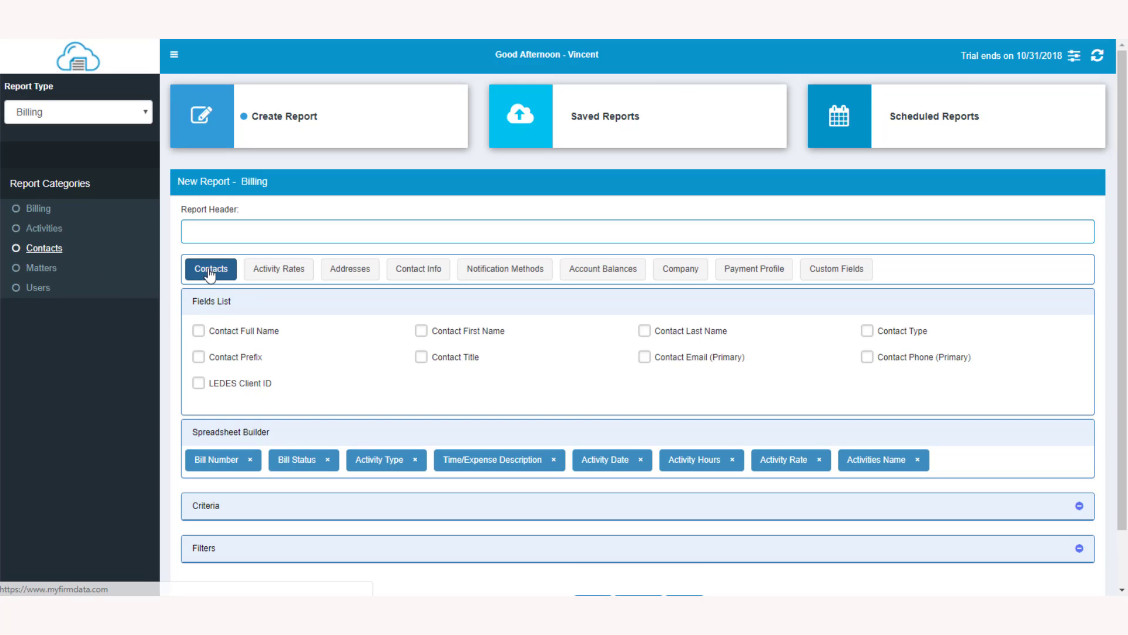
left_click(200, 333)
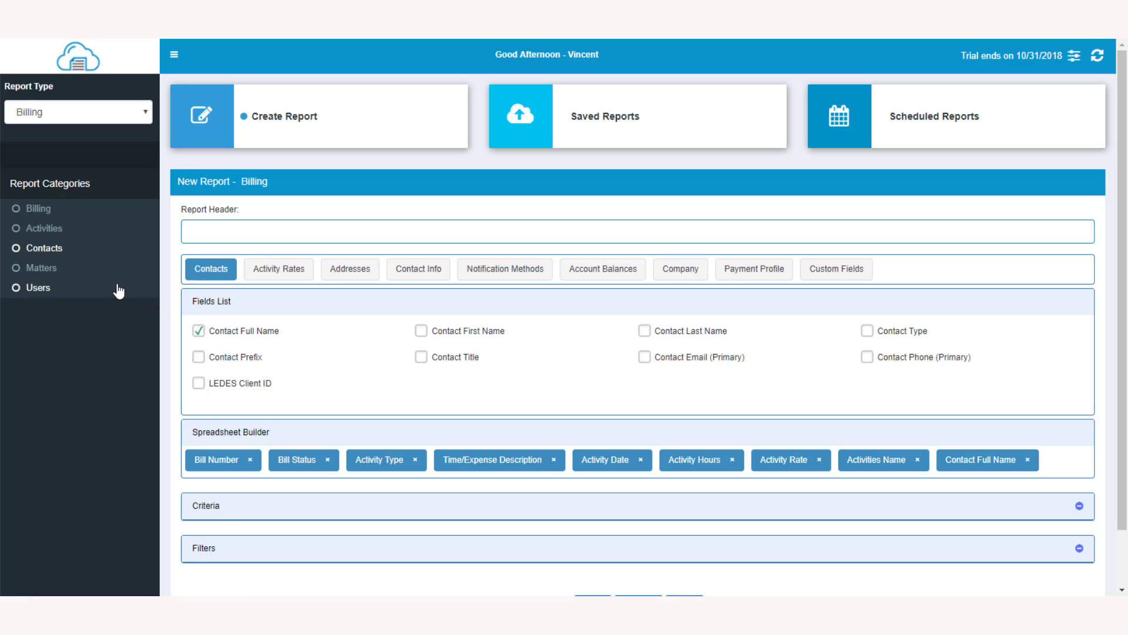
left_click(47, 270)
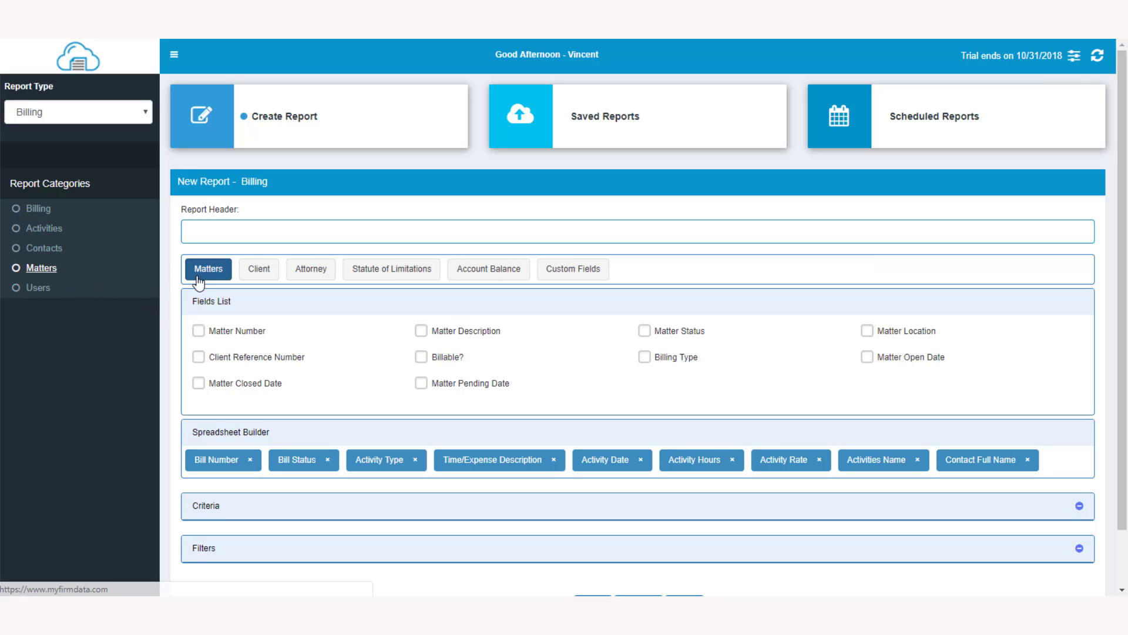
left_click(200, 331)
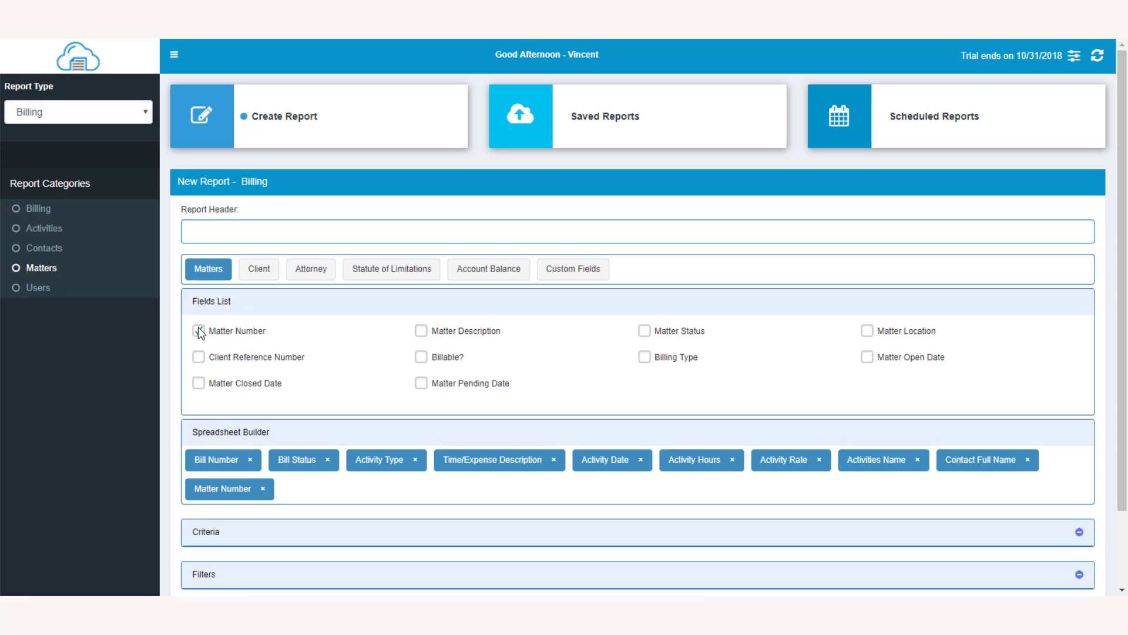
- Add the User Full Name field from the Users category, removing the briefly added User Email column
left_click(40, 288)
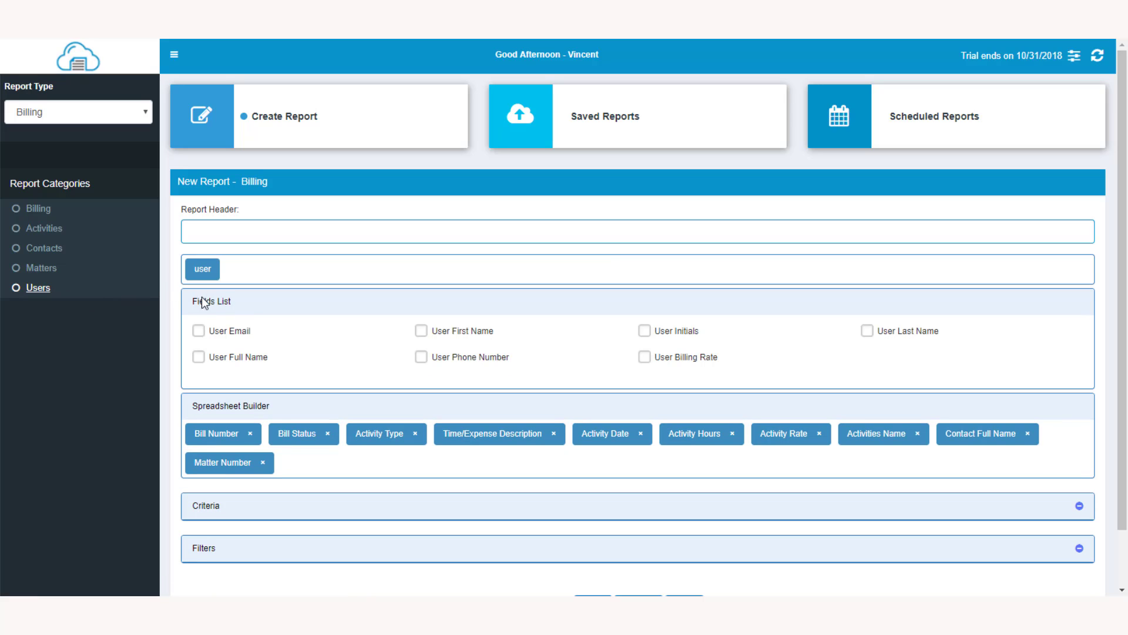
left_click(199, 357)
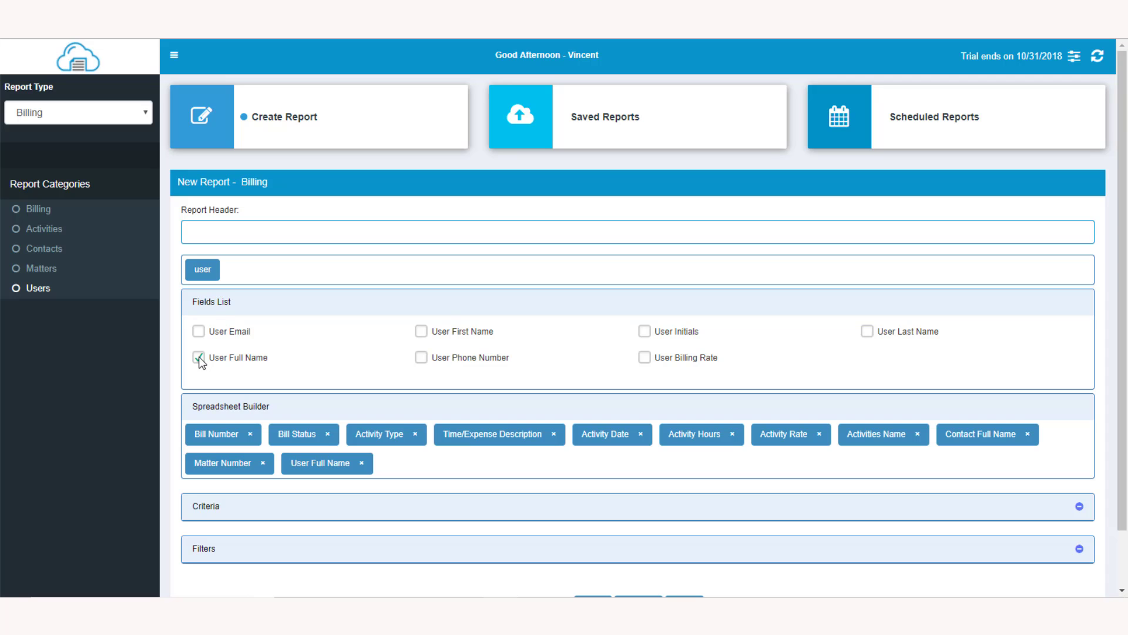
left_click(201, 329)
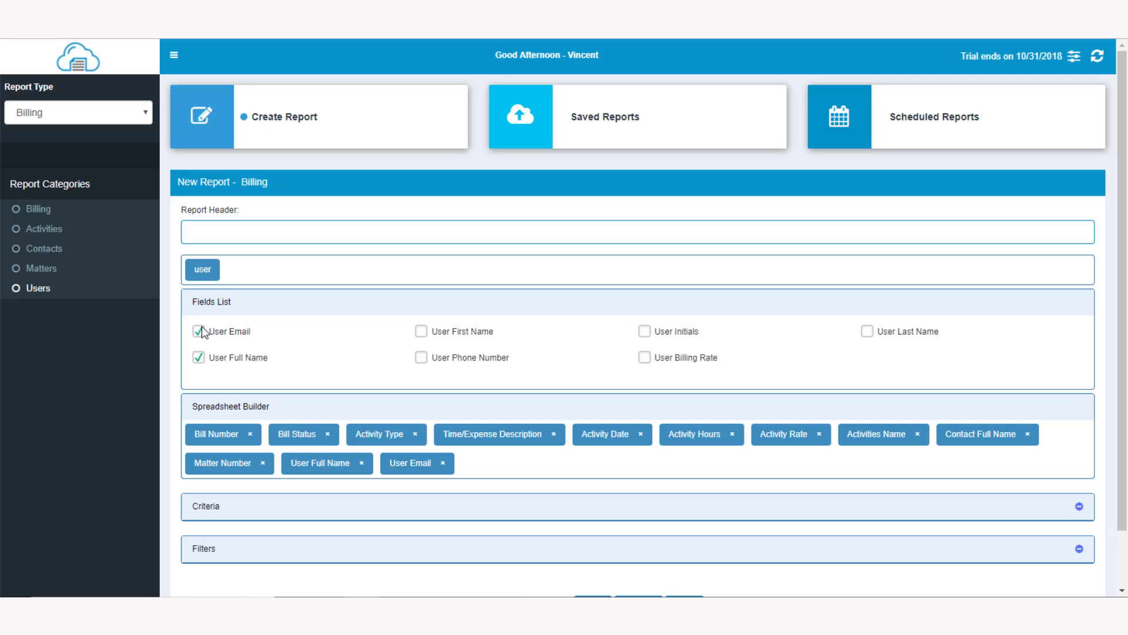
left_click(444, 465)
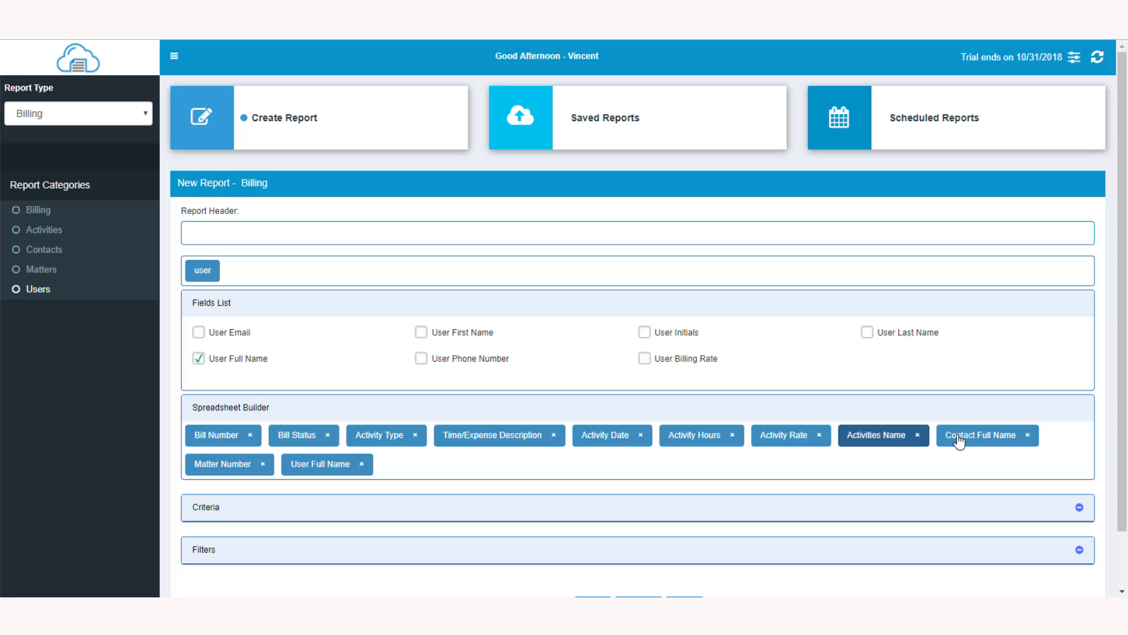
- Reorder the spreadsheet columns to start with Contact Full Name, Matter Number, Activity Date, Bill Status, User Full Name and Bill Number
left_click_drag(959, 441, 333, 441)
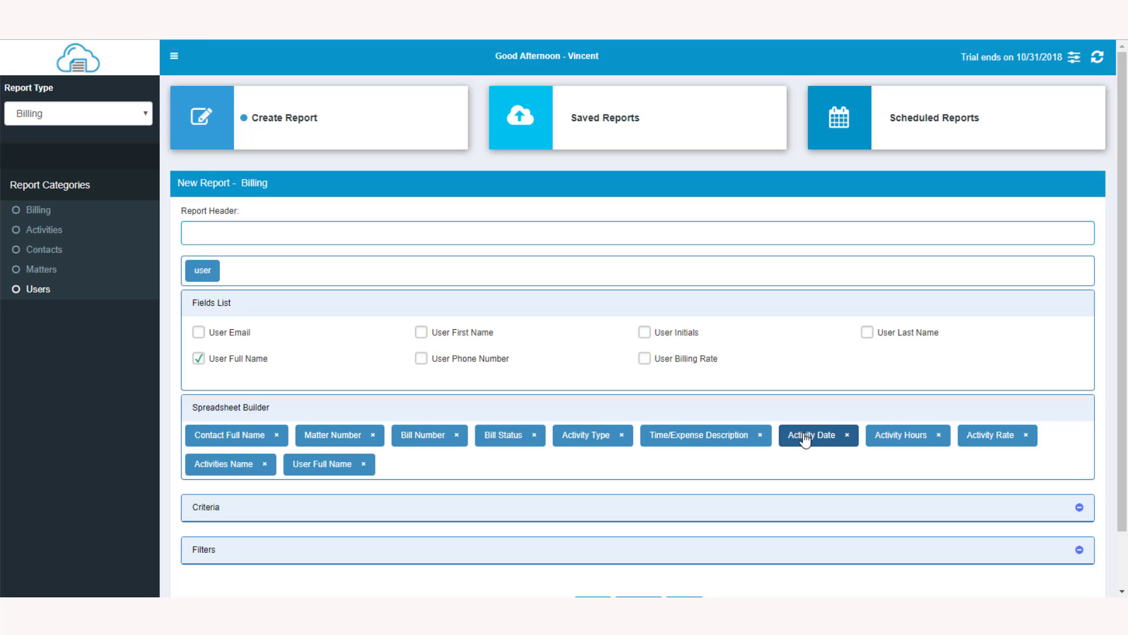
left_click_drag(811, 435, 415, 436)
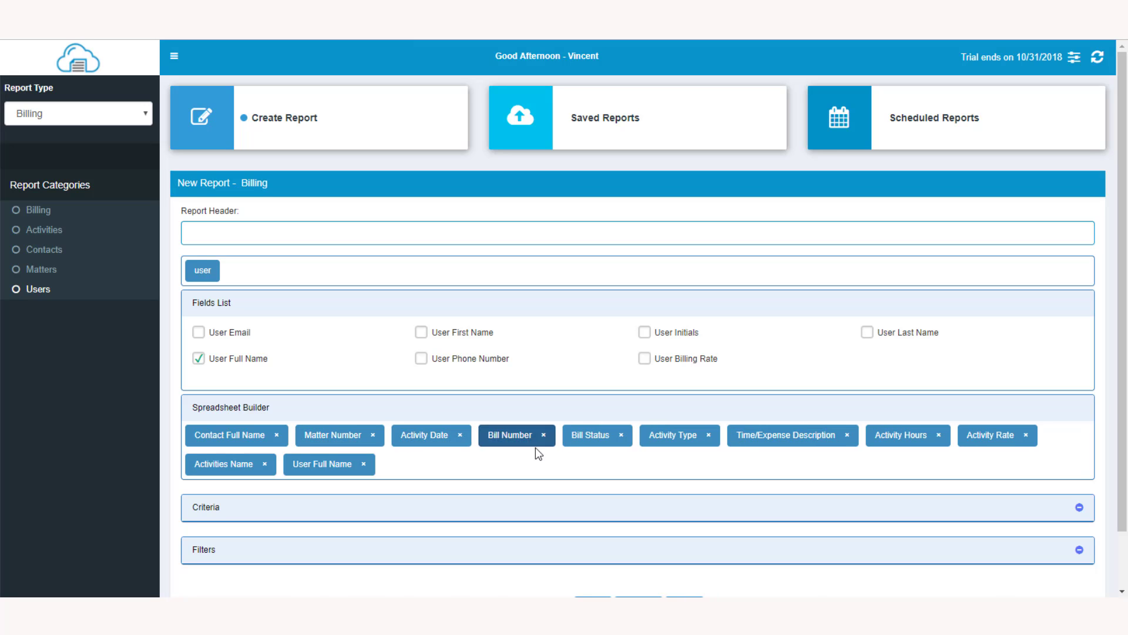
left_click_drag(593, 437, 523, 445)
left_click_drag(333, 468, 602, 448)
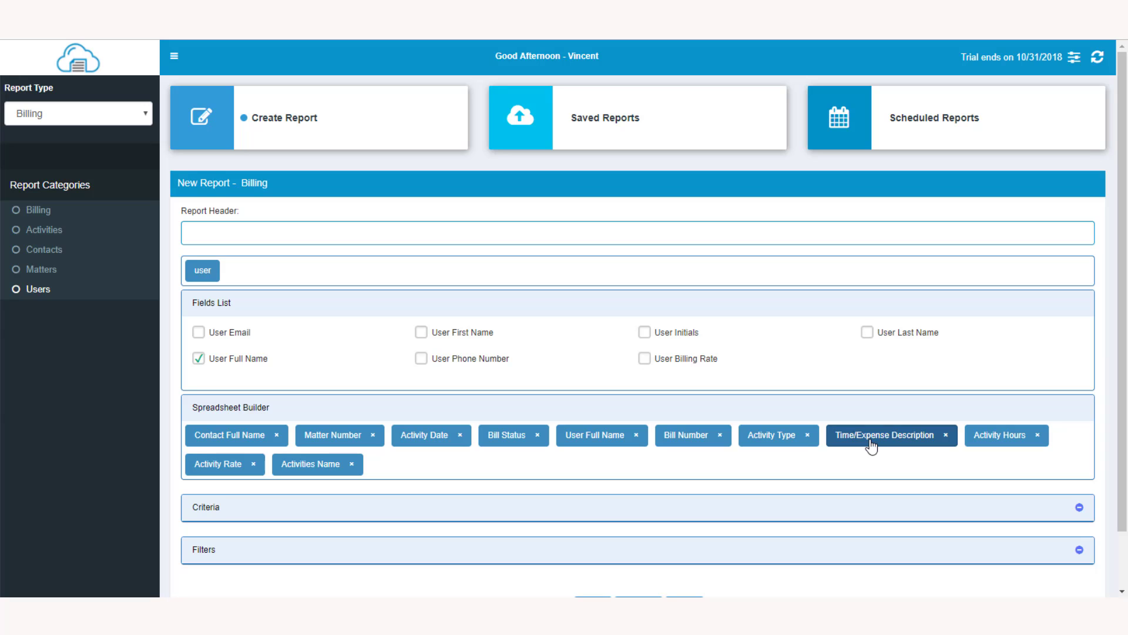
left_click_drag(307, 467, 999, 447)
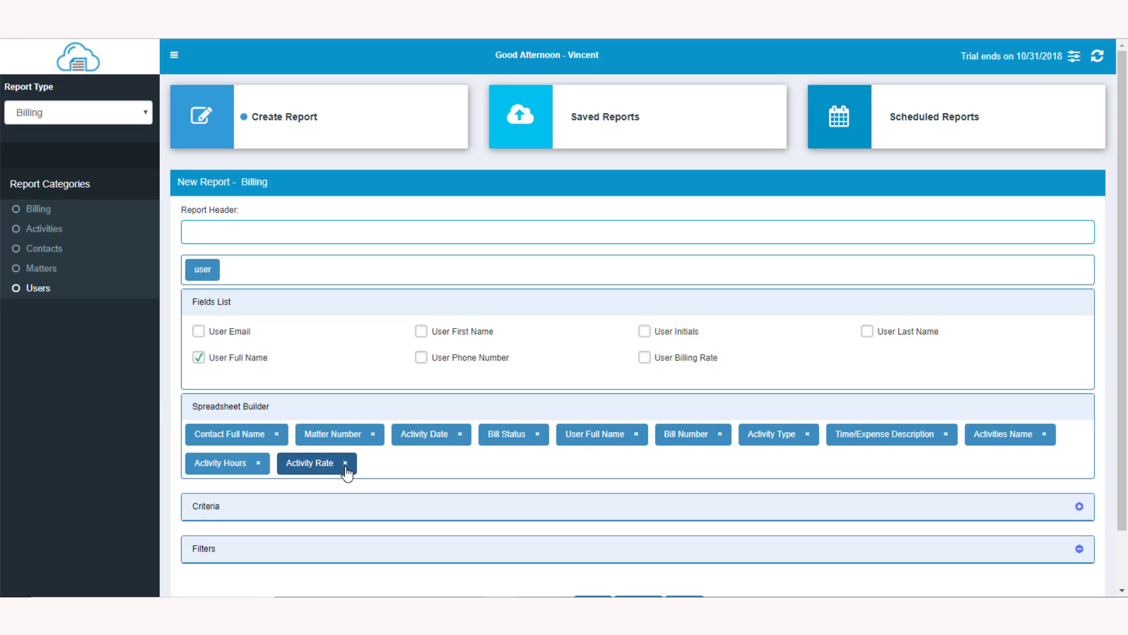
- Set the criteria: group by Contact Full Name, sort by Bill Number ascending, and total all columns Yes
left_click(340, 504)
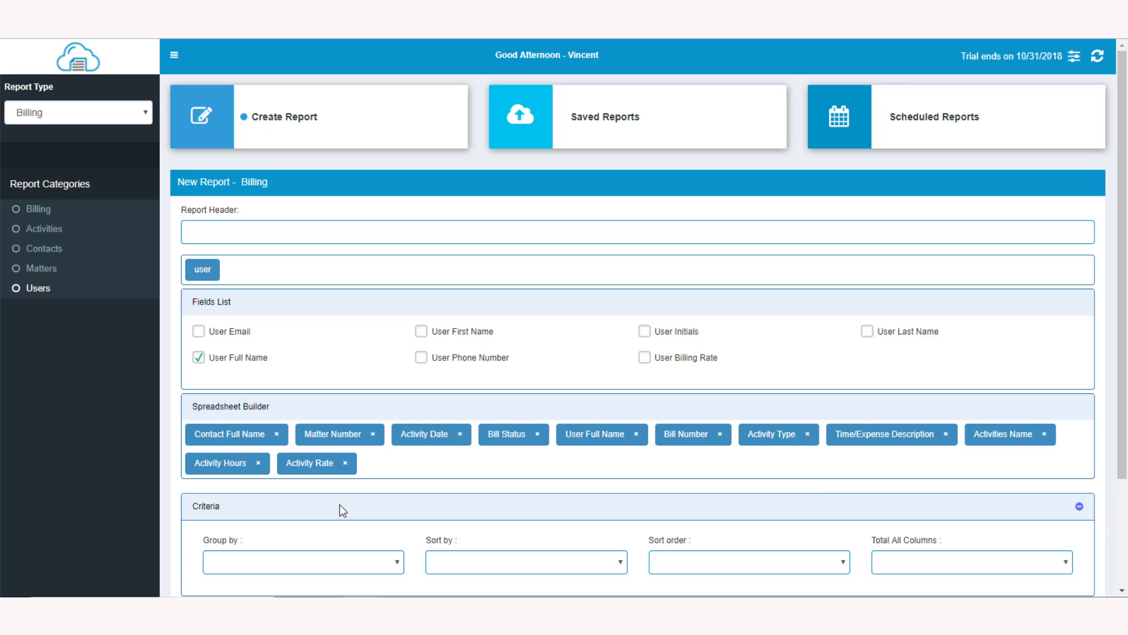
scroll(340, 504, "down", 3)
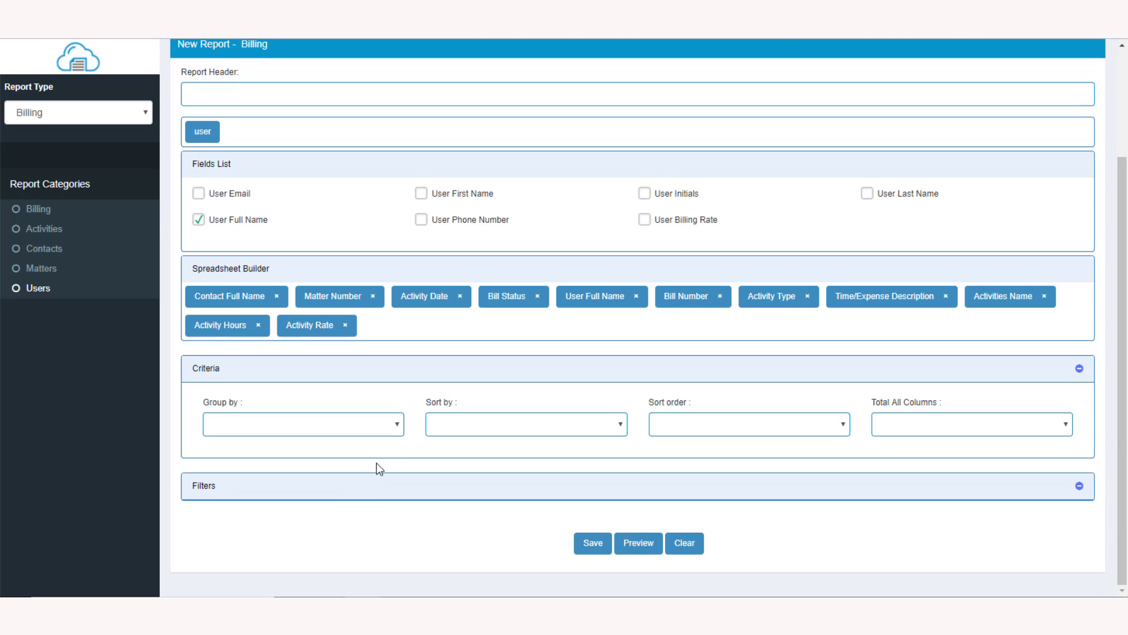
left_click(398, 426)
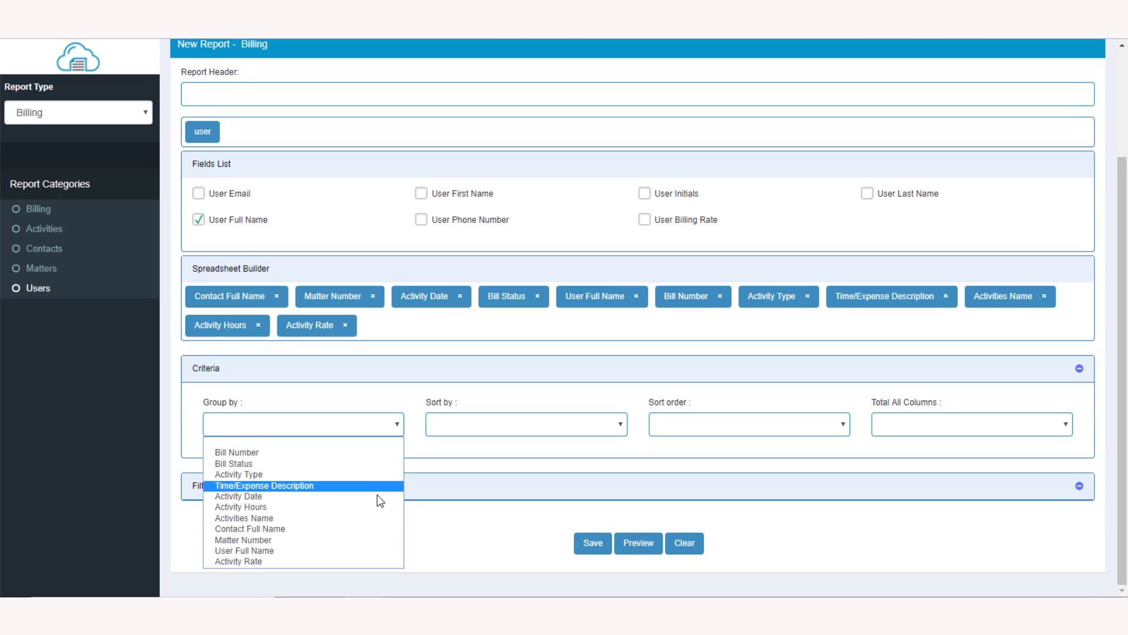
left_click(369, 529)
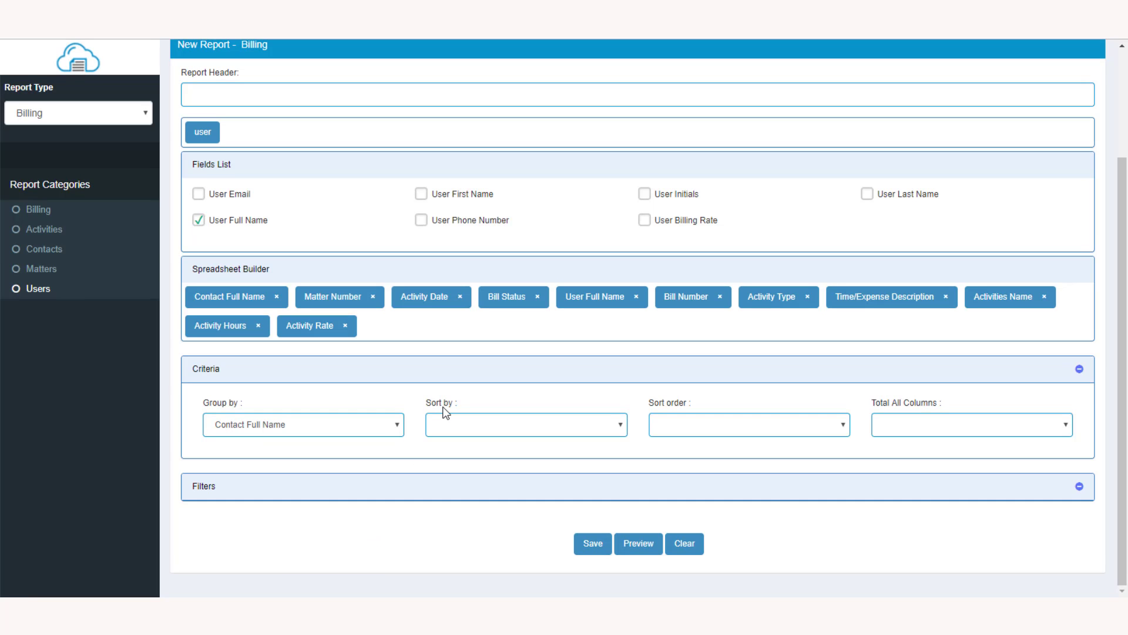
left_click(623, 427)
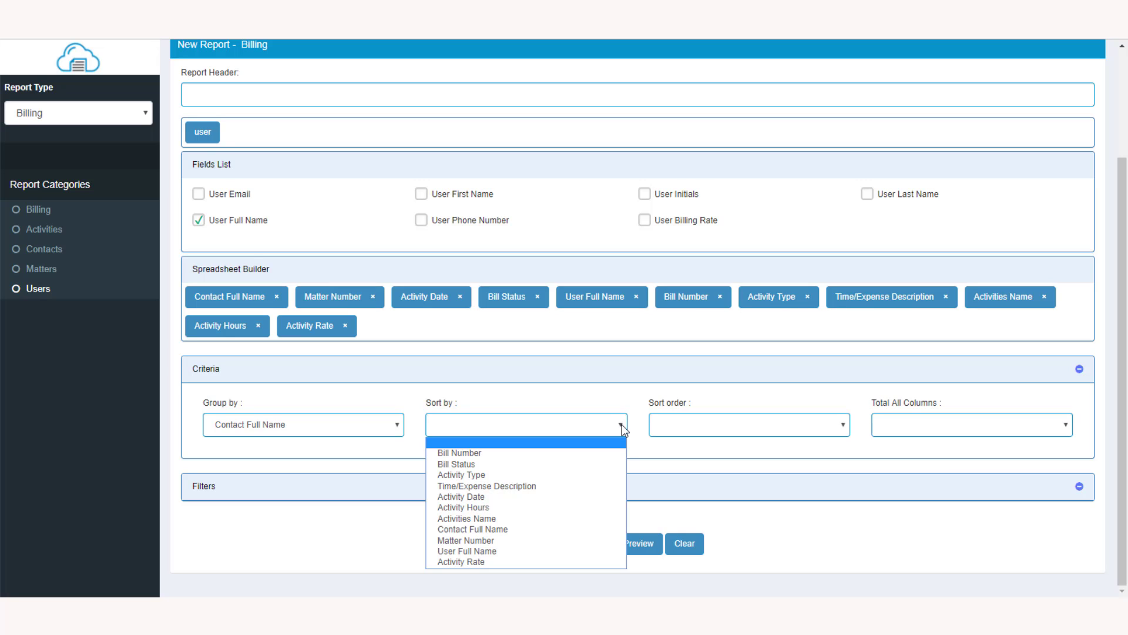
left_click(620, 452)
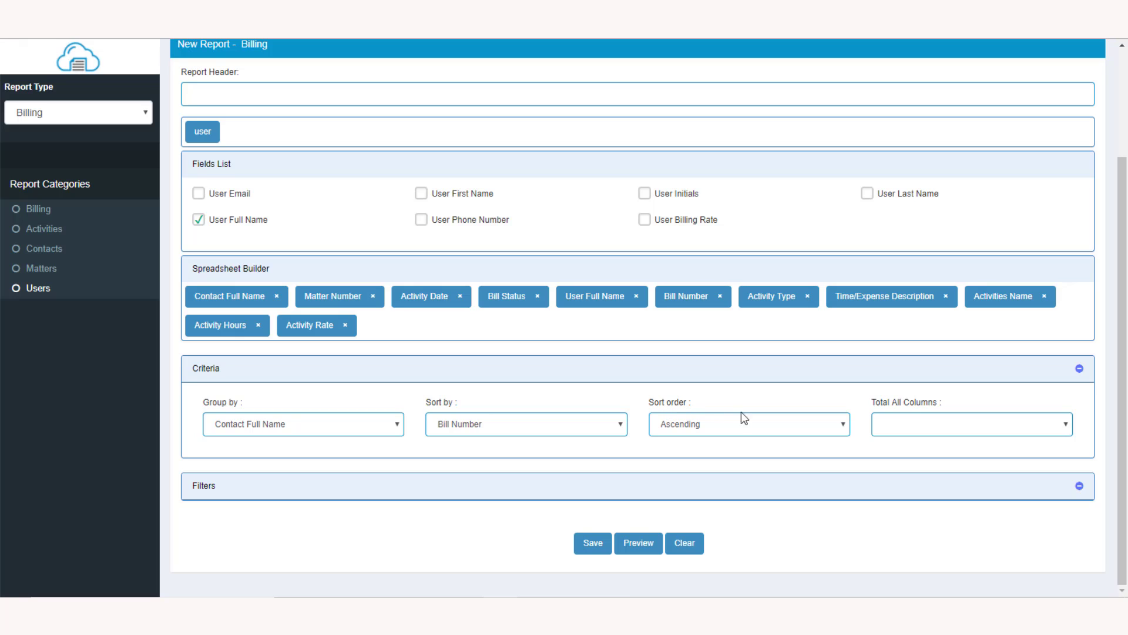
left_click(845, 428)
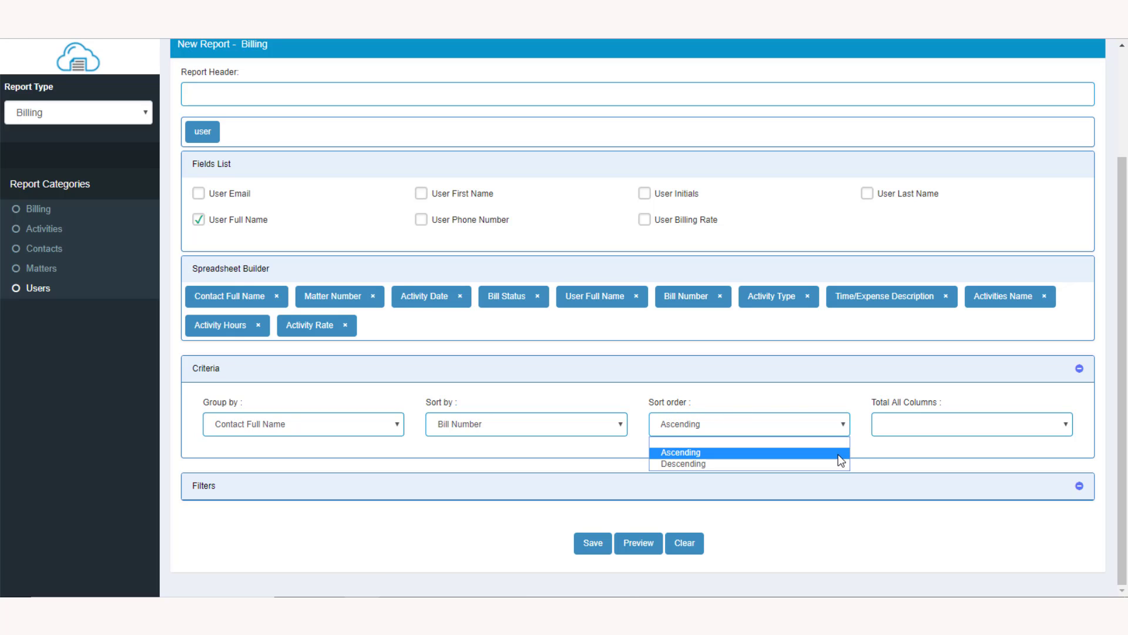
left_click(842, 424)
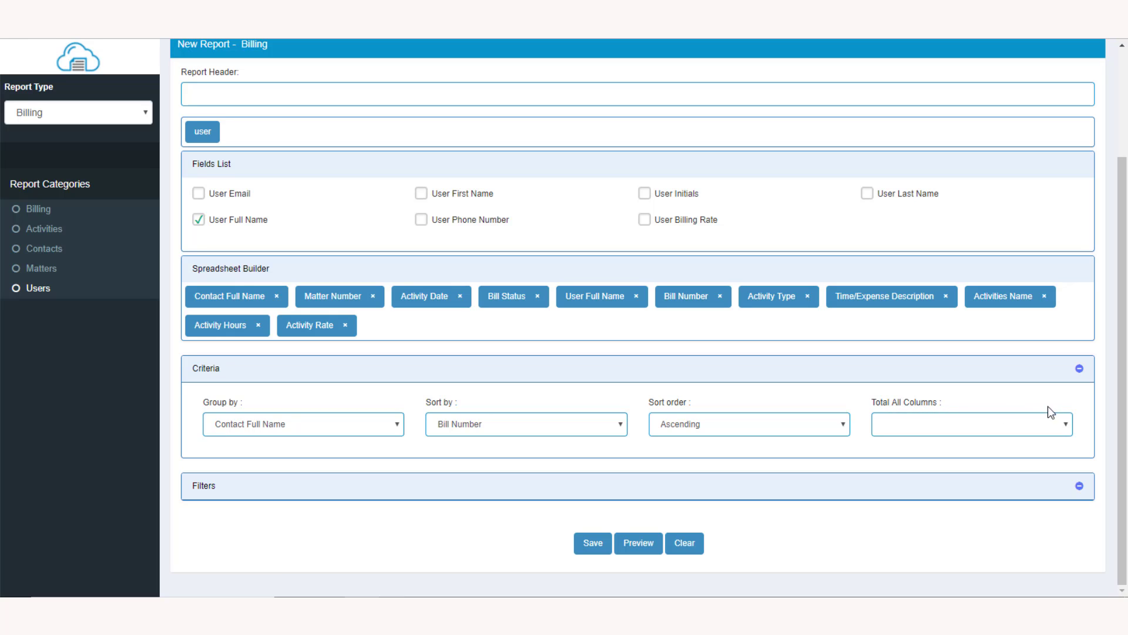
left_click(1068, 425)
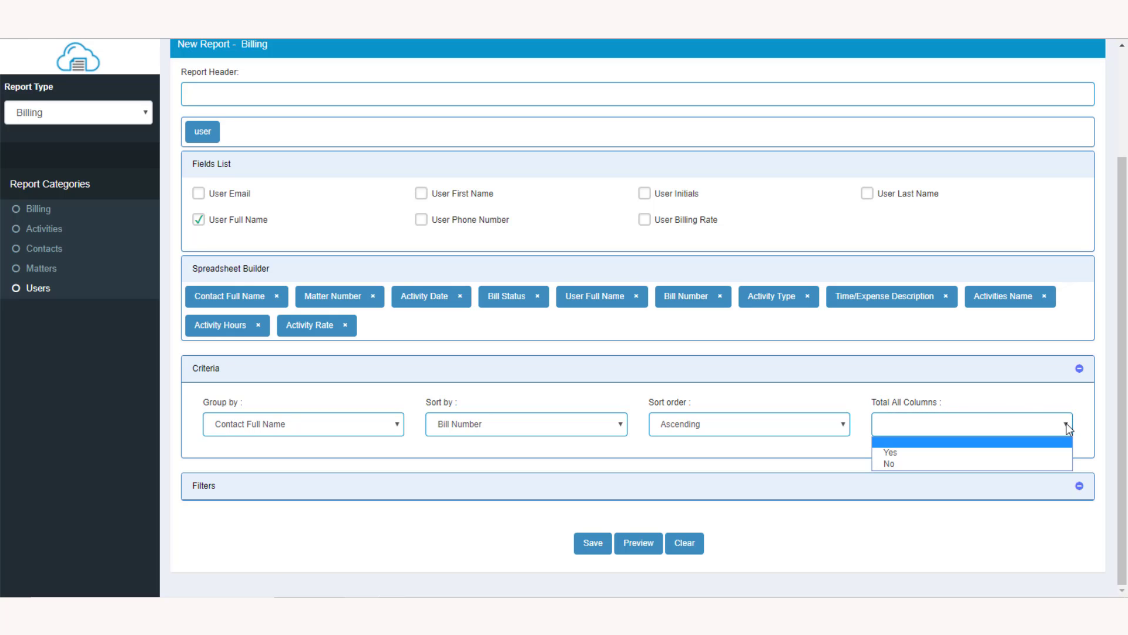
left_click(1062, 453)
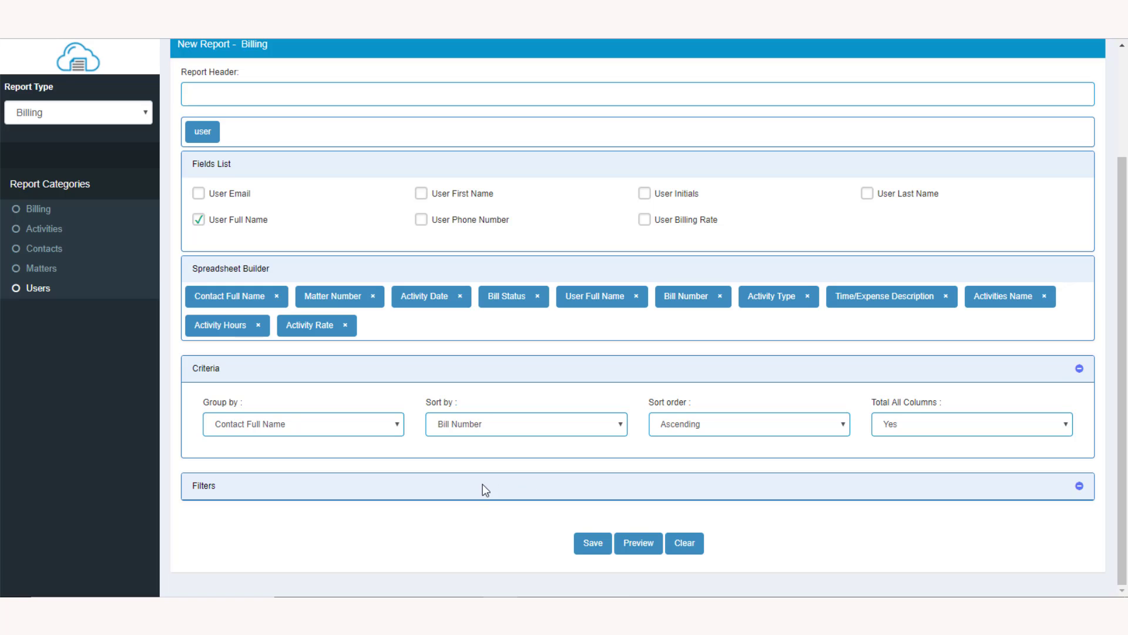
- Expand the Filters section and preview the report
left_click(451, 492)
scroll(451, 492, "down", 2)
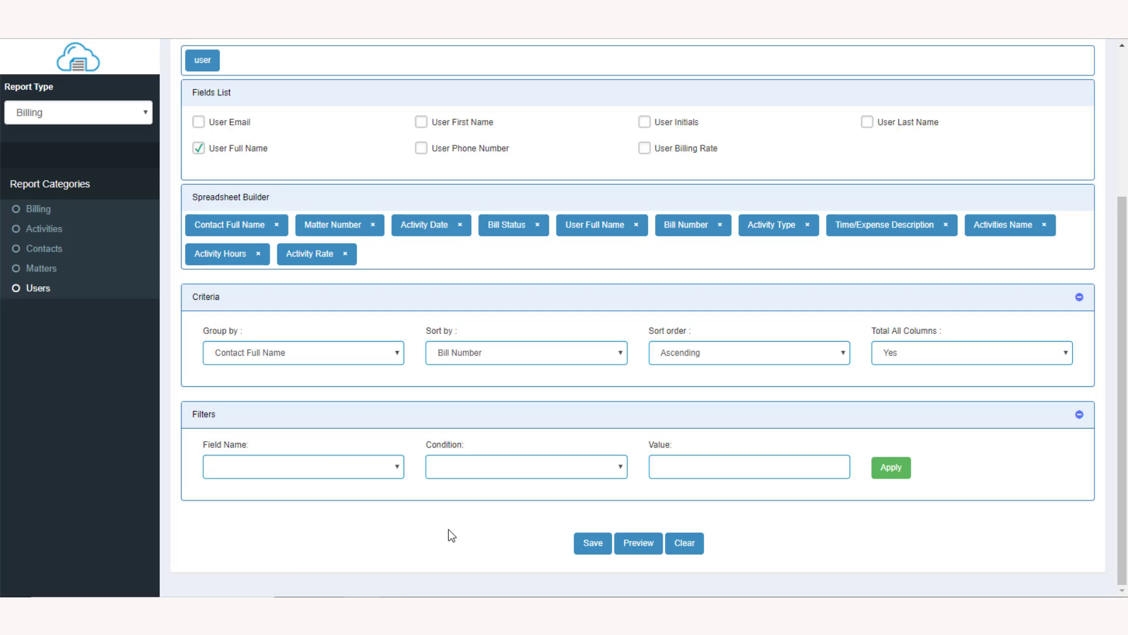
left_click(637, 543)
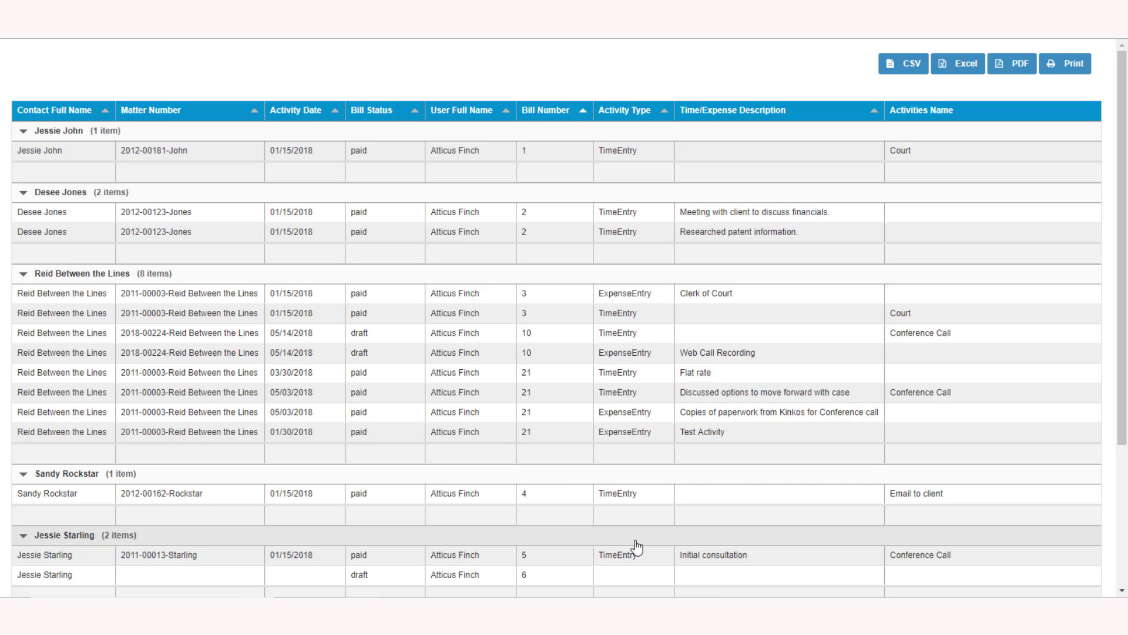
- Scroll through the grouped report preview
scroll(637, 546, "down", 3)
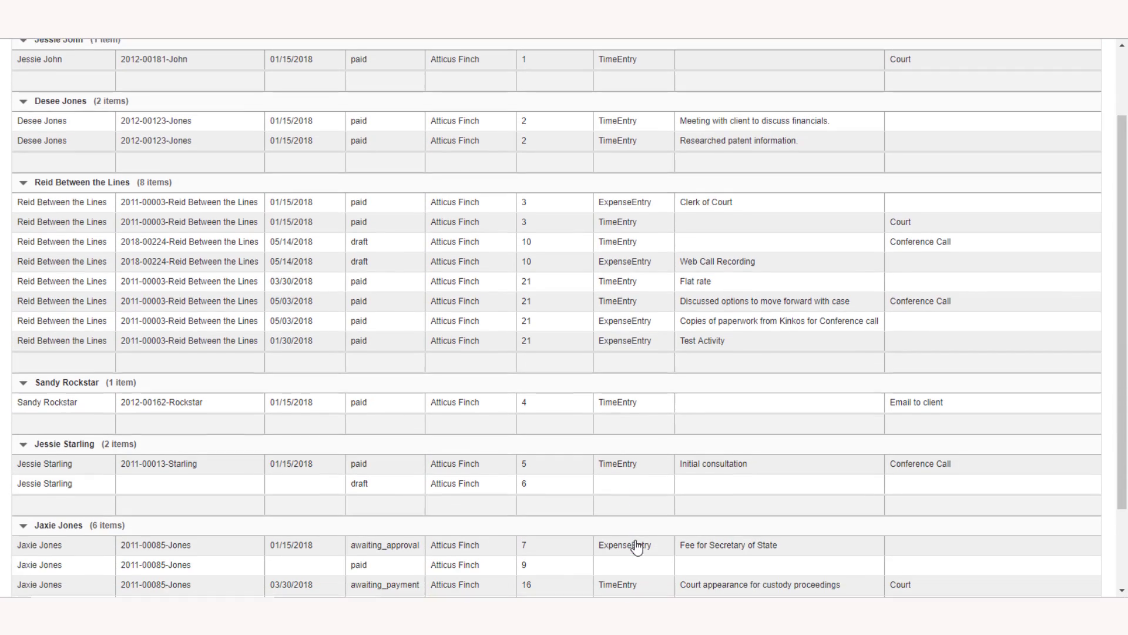
scroll(637, 546, "down", 2)
scroll(636, 546, "up", 3)
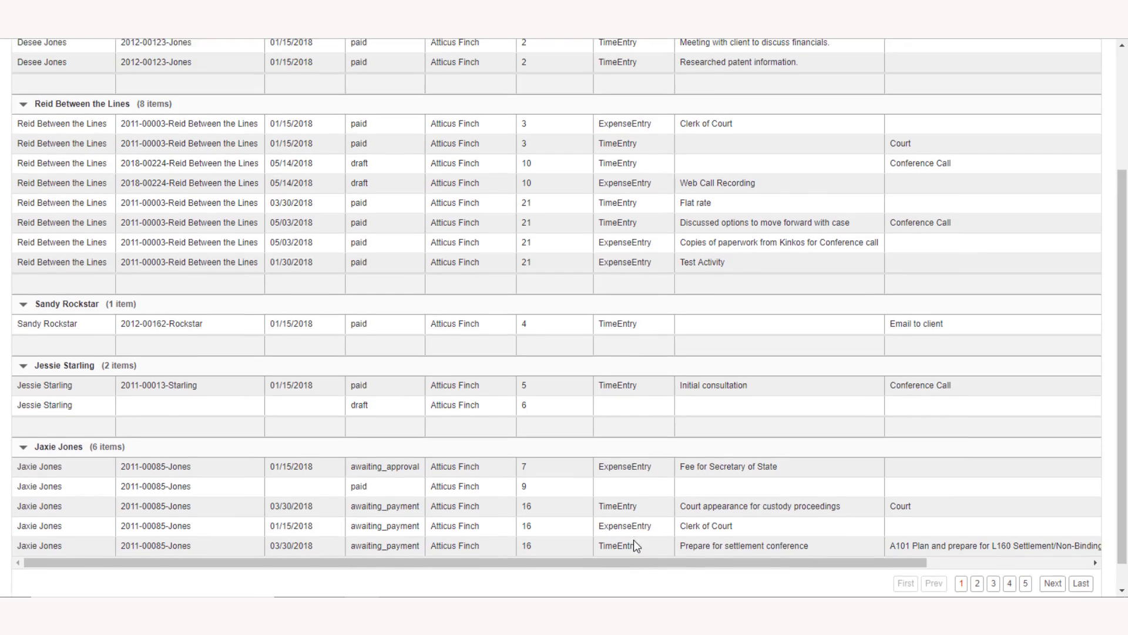
scroll(635, 545, "up", 2)
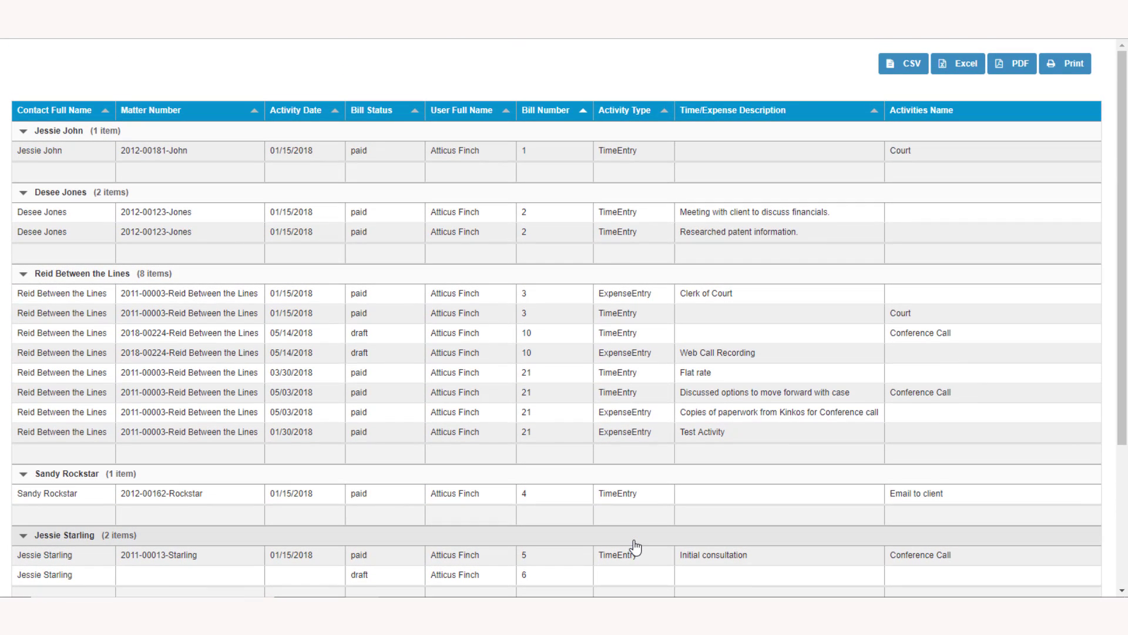